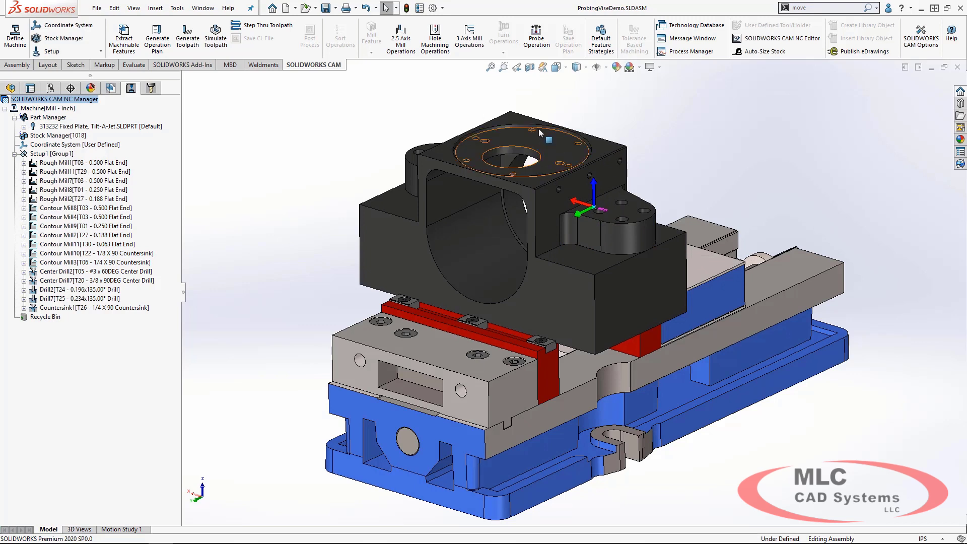
# Check the diameter of the top bore, then clear the selection.
pyautogui.click(530, 156)
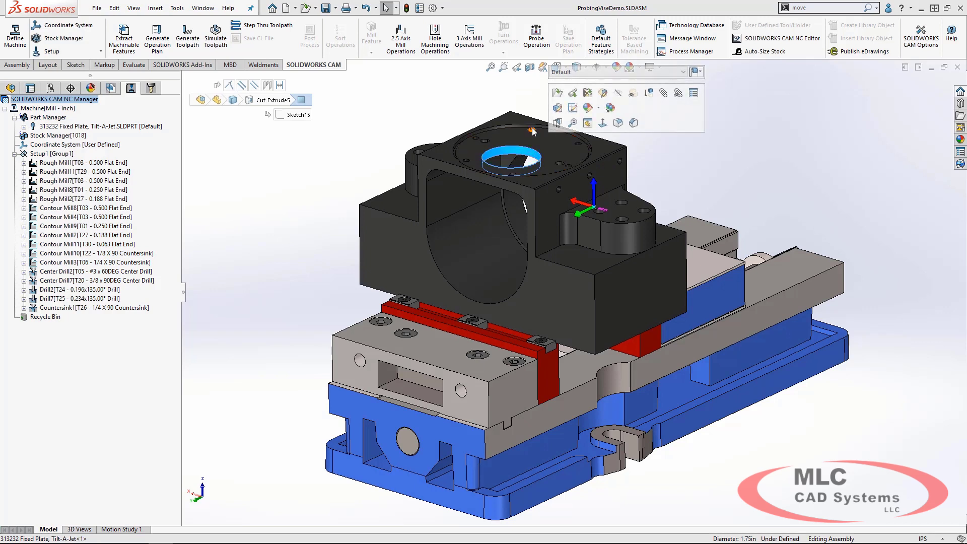
pyautogui.click(719, 145)
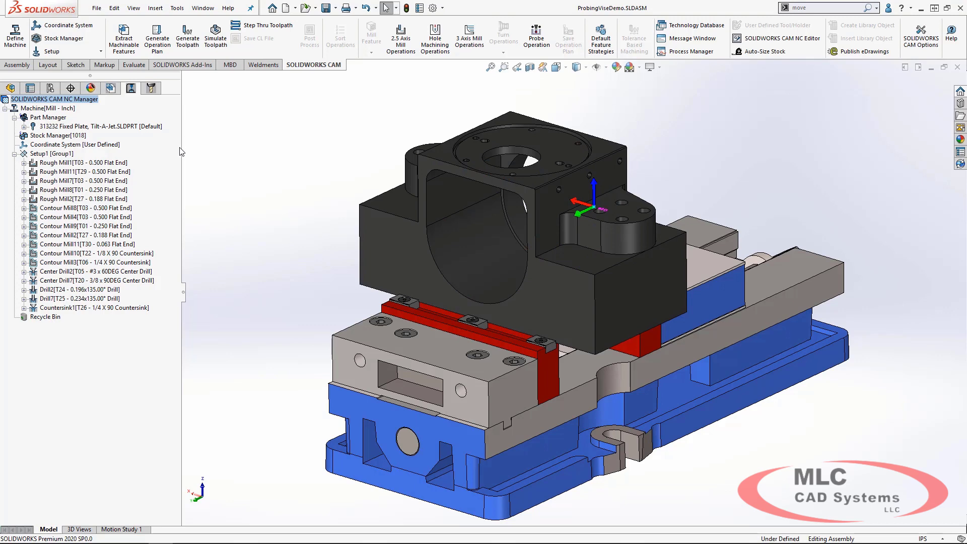
pyautogui.rightClick(56, 156)
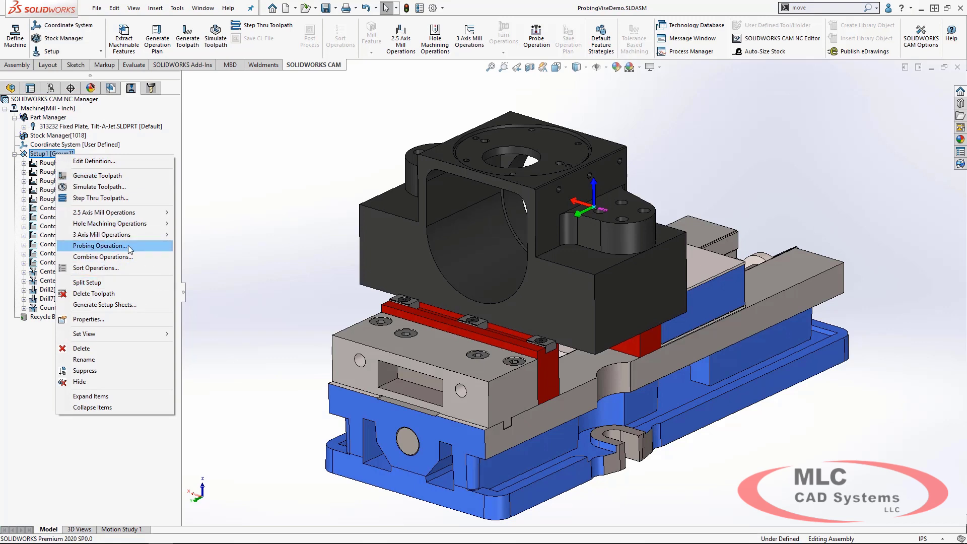
pyautogui.click(534, 17)
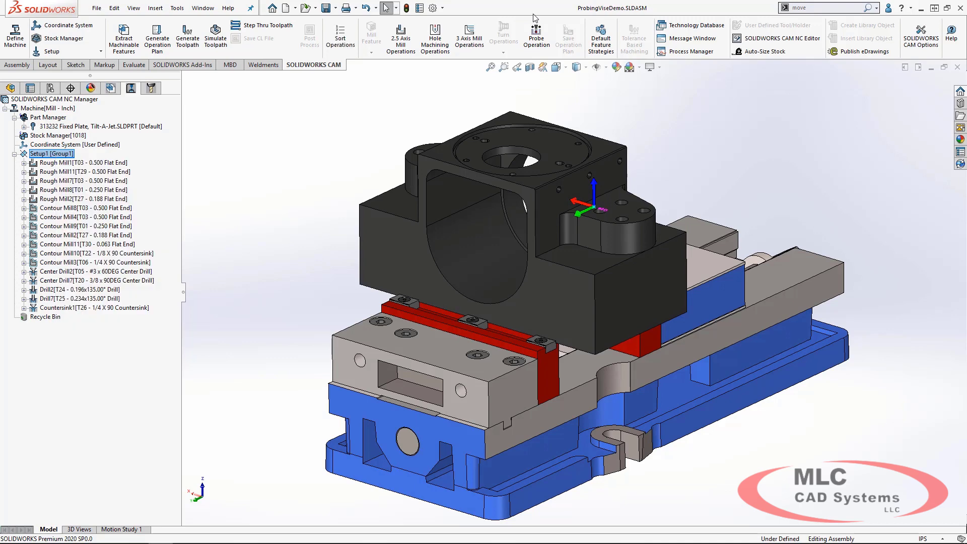
# Create a probe operation in Setup1 using the T32 - 0.118 Probe Tool from the toolcrib.
pyautogui.click(544, 38)
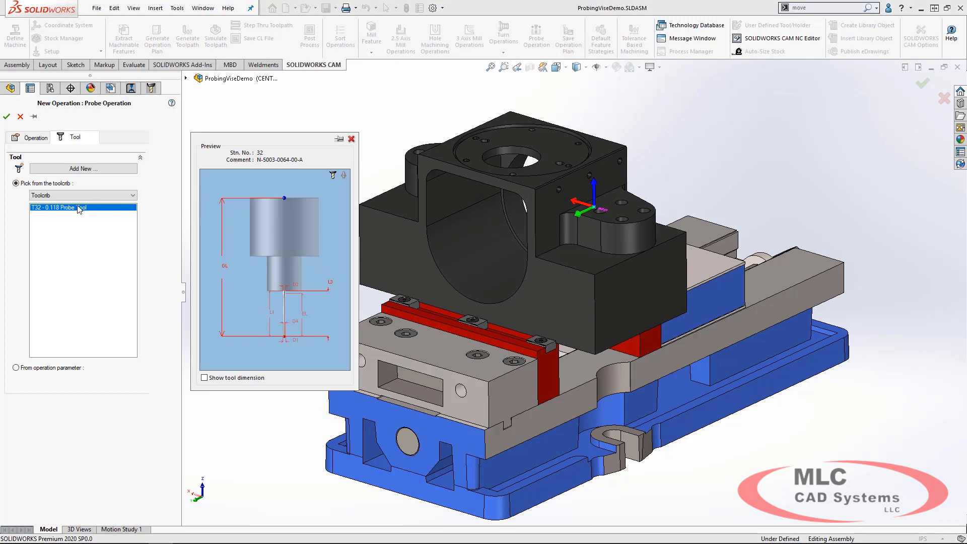
pyautogui.click(106, 169)
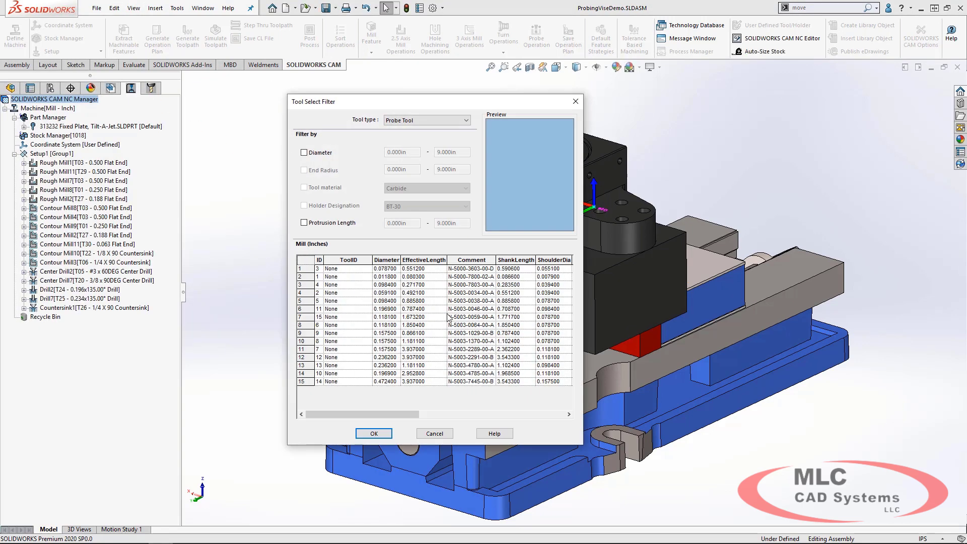
pyautogui.click(446, 434)
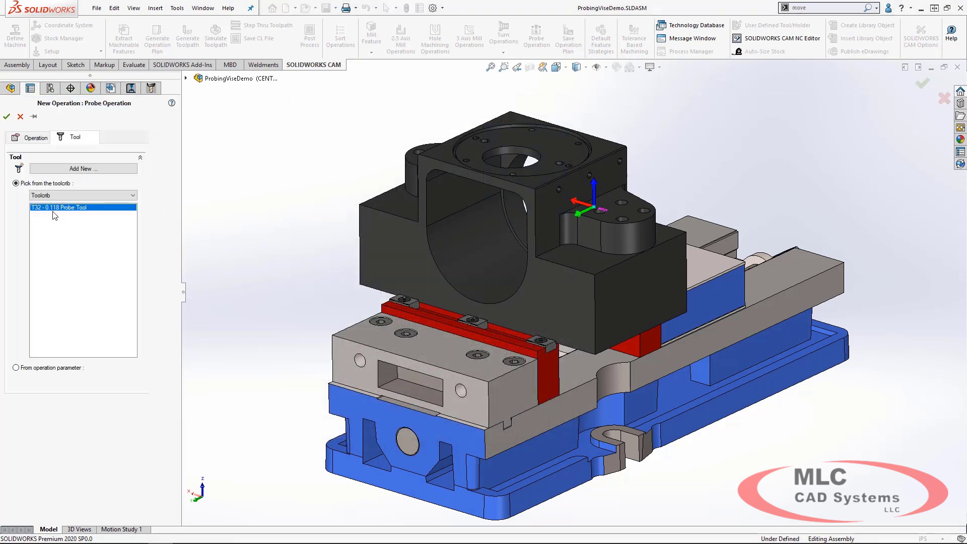
pyautogui.click(6, 117)
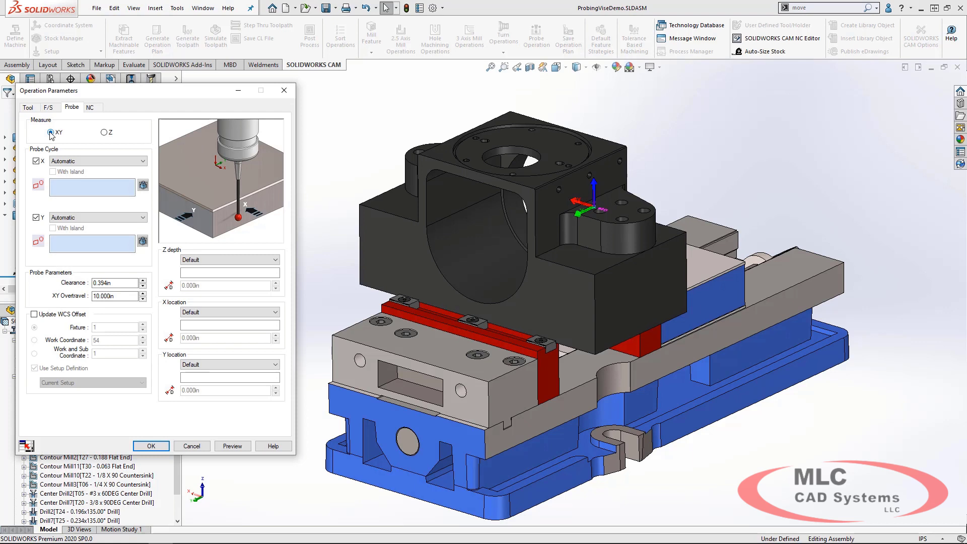
# Probe the right face for X and the front face for Y with 0.1in XY overtravel.
pyautogui.click(544, 213)
pyautogui.click(523, 194)
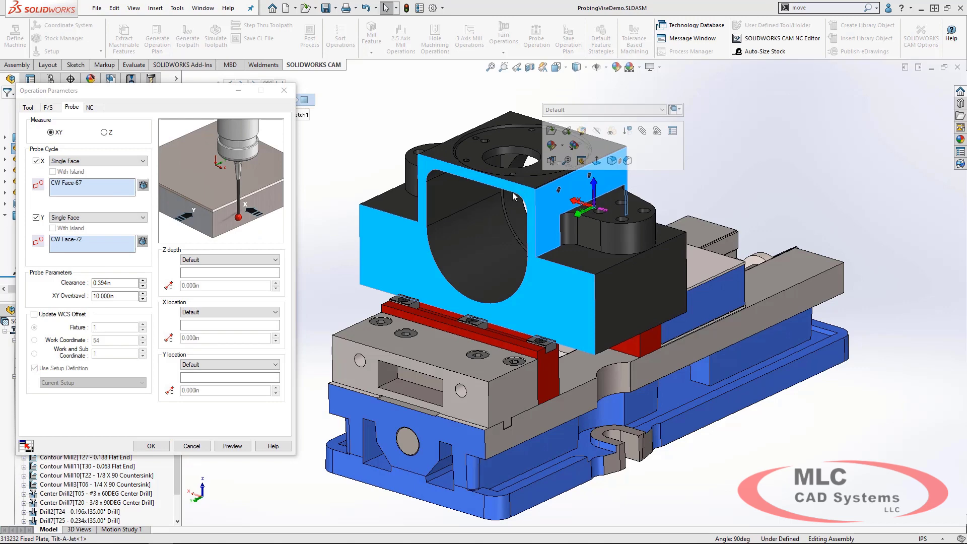
pyautogui.click(115, 296)
pyautogui.write('0.1')
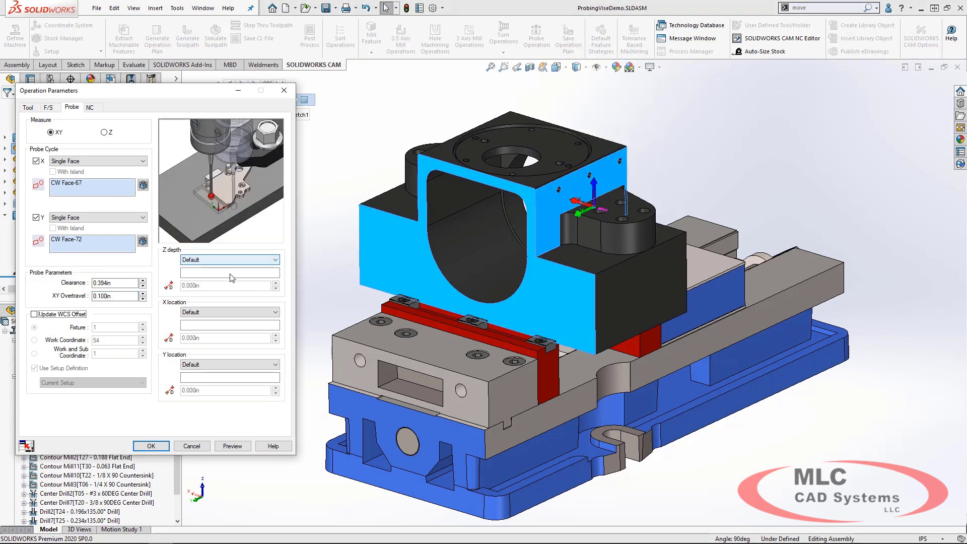
# Set the Z depth from the top face entity at -0.125in, preview the moves, and accept.
pyautogui.click(229, 259)
pyautogui.click(229, 276)
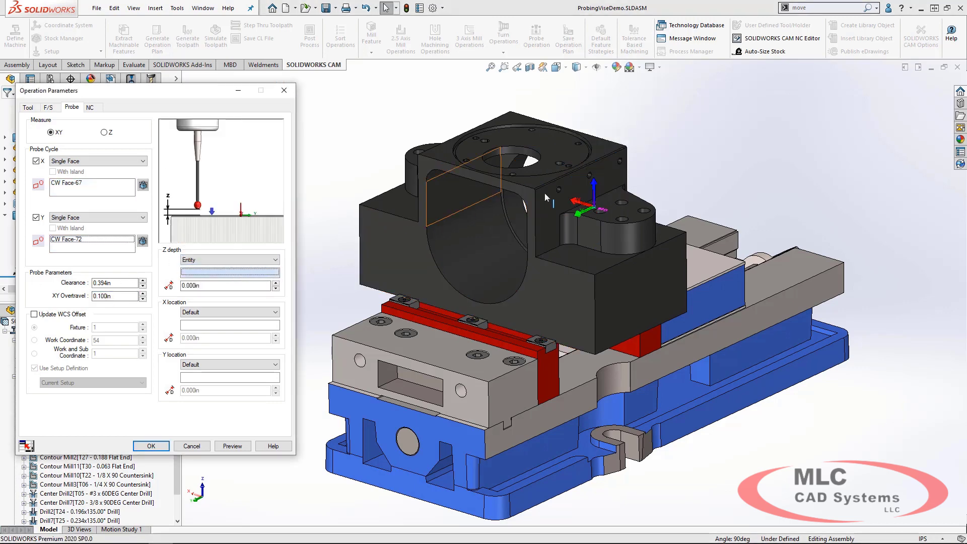
pyautogui.click(481, 161)
pyautogui.click(260, 286)
pyautogui.click(276, 289)
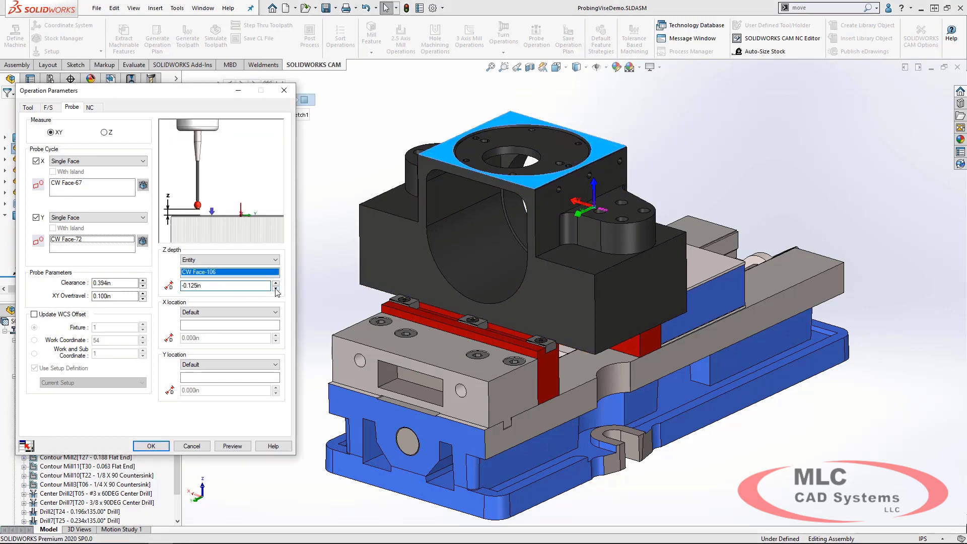
pyautogui.click(227, 451)
pyautogui.click(151, 446)
pyautogui.click(77, 318)
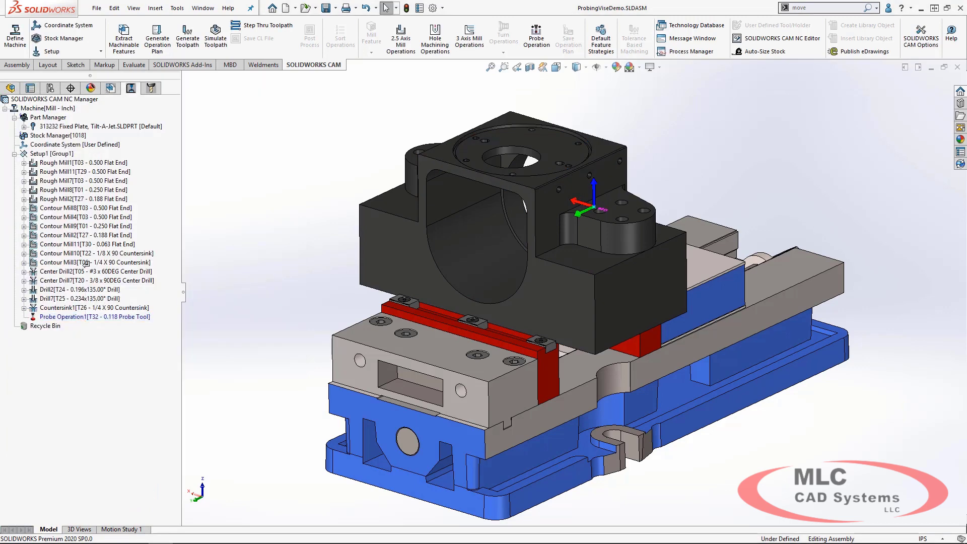
# Move Probe Operation1 to the top of Setup1 and make it update work coordinate 54.
pyautogui.click(72, 154)
pyautogui.moveTo(72, 152); pyautogui.dragTo(73, 153)
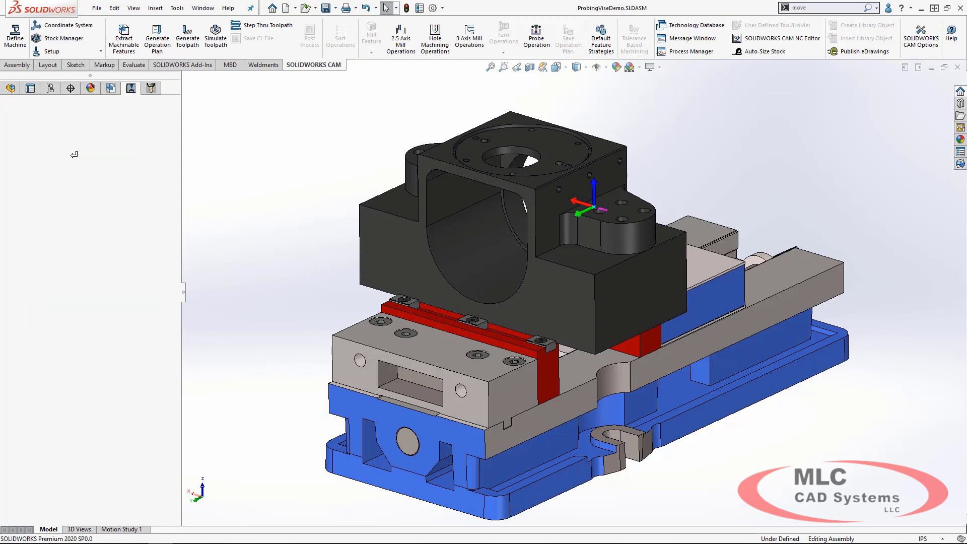
pyautogui.rightClick(71, 164)
pyautogui.click(103, 169)
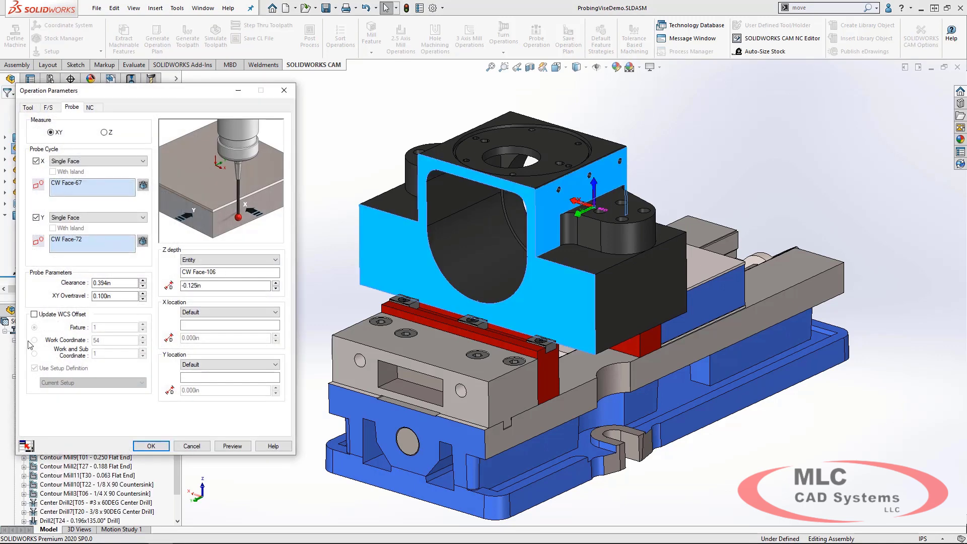
pyautogui.click(45, 318)
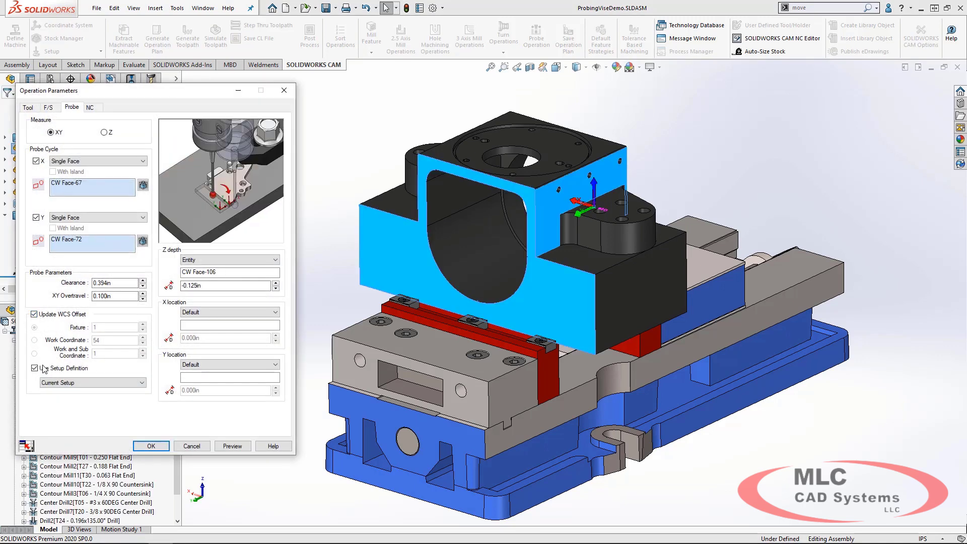
pyautogui.click(34, 368)
pyautogui.click(34, 340)
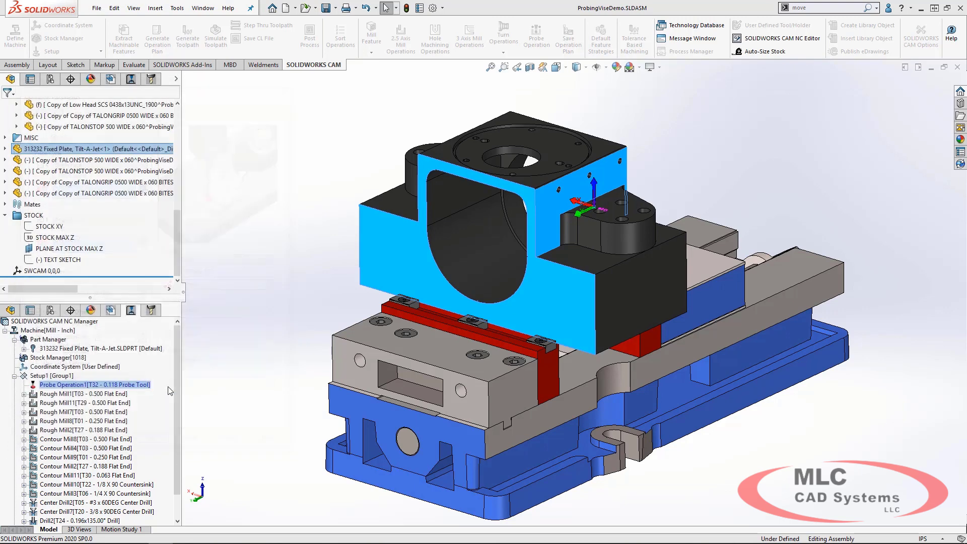
pyautogui.moveTo(111, 173)
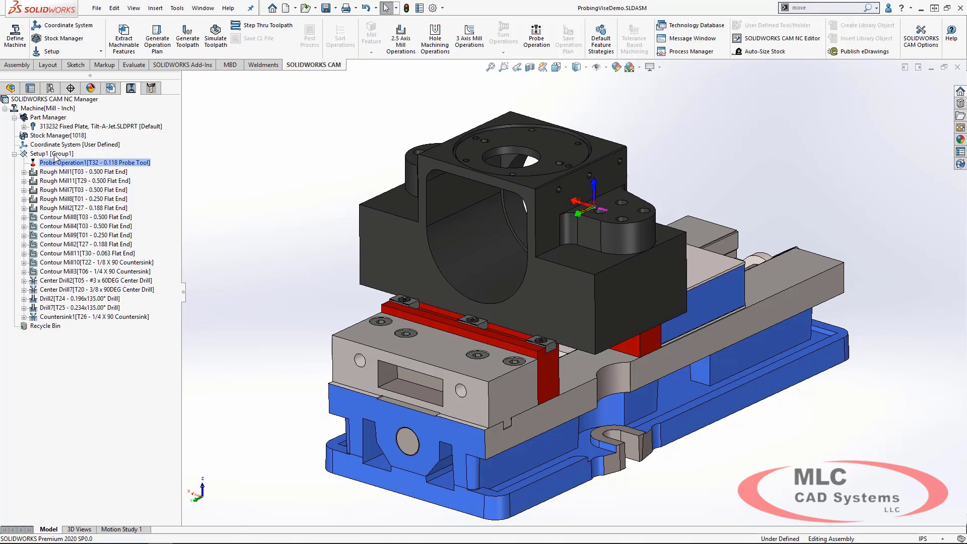
# Preview Rough Mill1's pocket toolpath, then insert a probing operation after Rough Mill1.
pyautogui.click(64, 174)
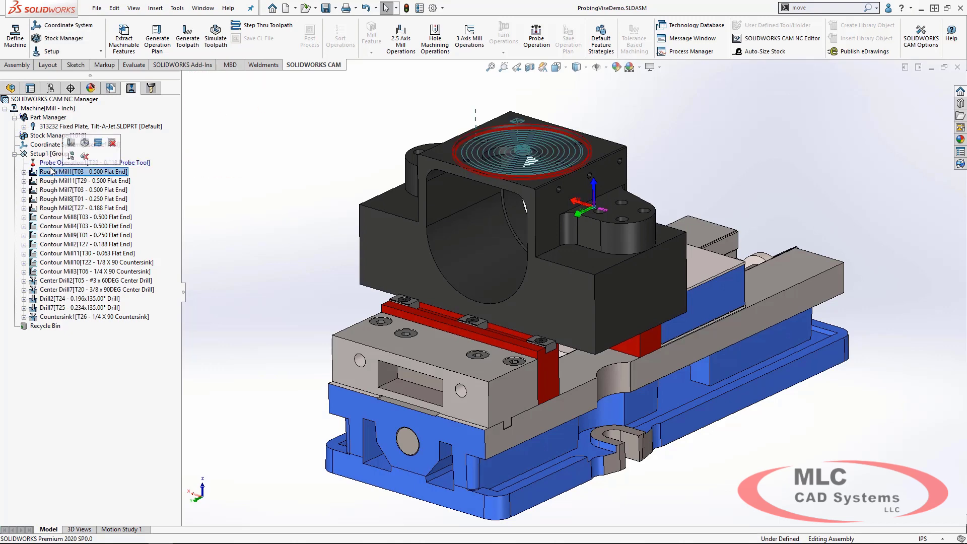
pyautogui.moveTo(52, 172)
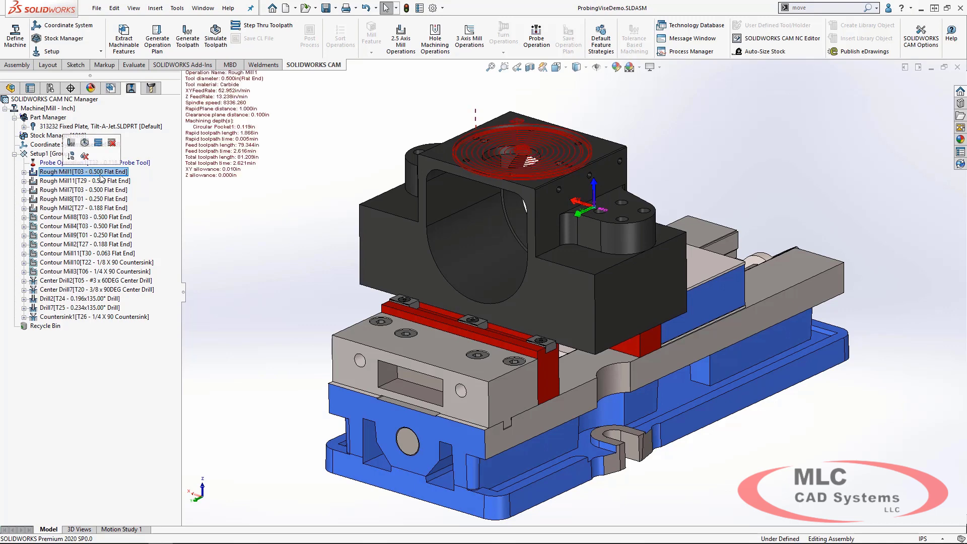
pyautogui.rightClick(99, 174)
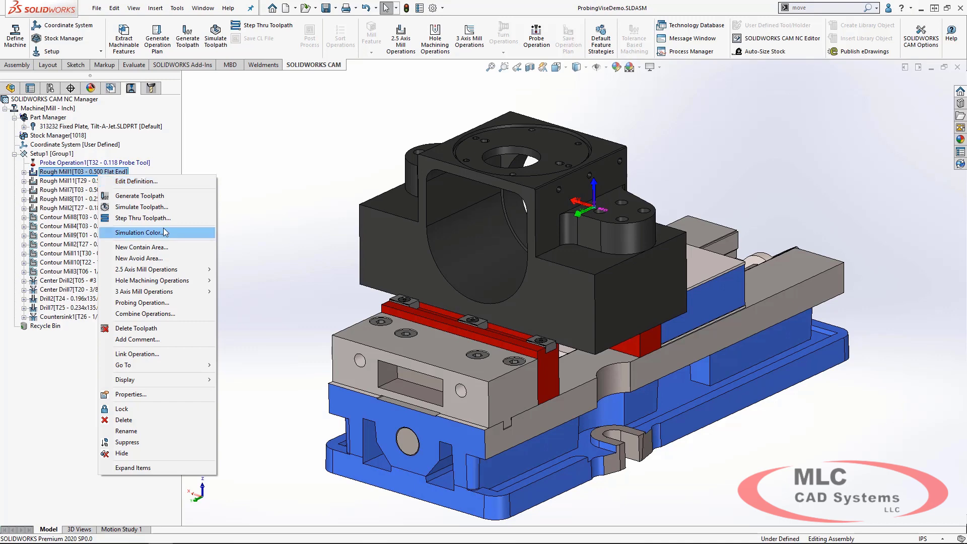
pyautogui.click(173, 304)
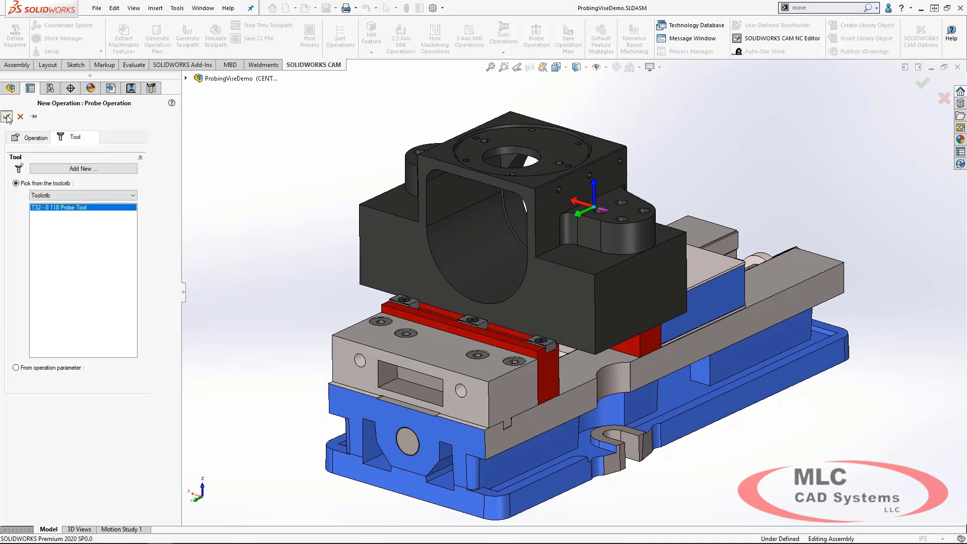
# Accept the probe tool, probe the part's top face in Z, and update work coordinate 55.
pyautogui.click(7, 117)
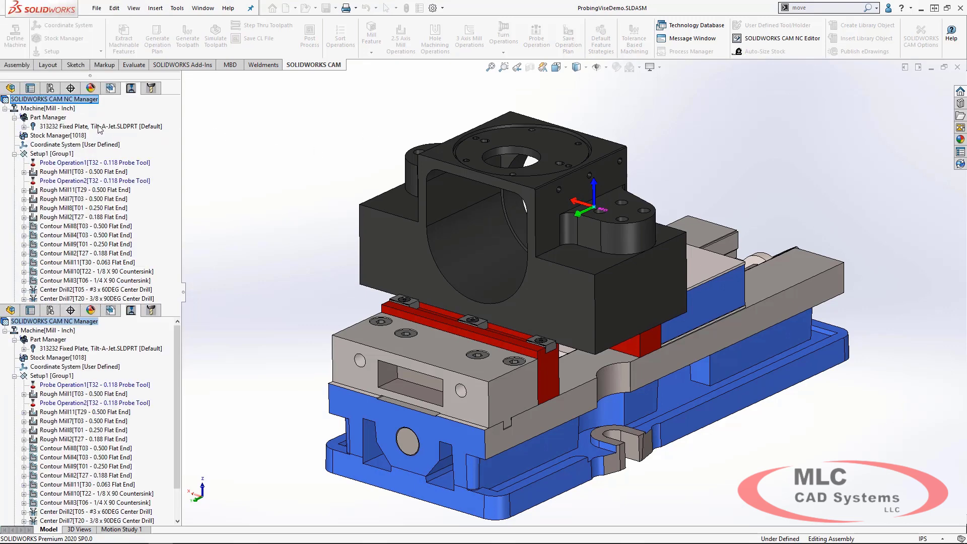
pyautogui.click(476, 157)
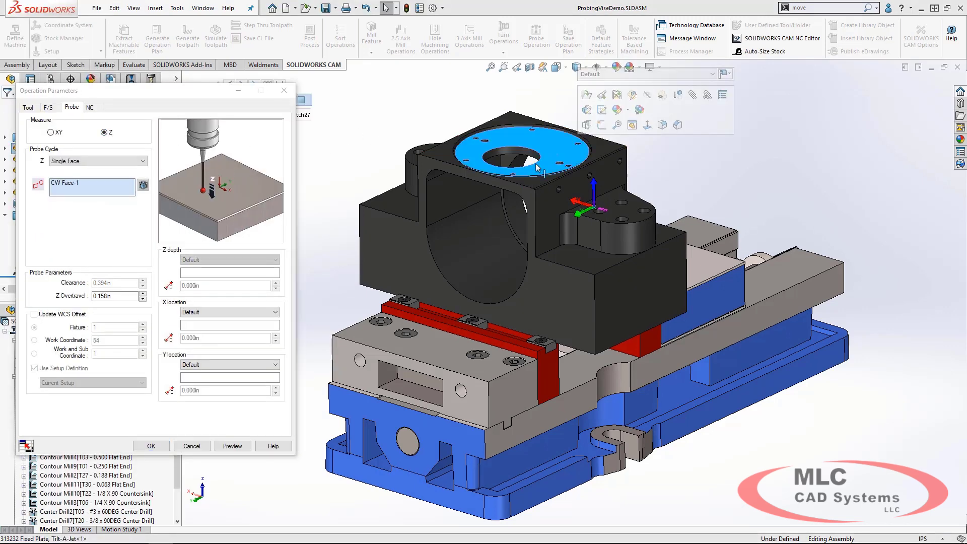
pyautogui.click(64, 315)
pyautogui.click(34, 368)
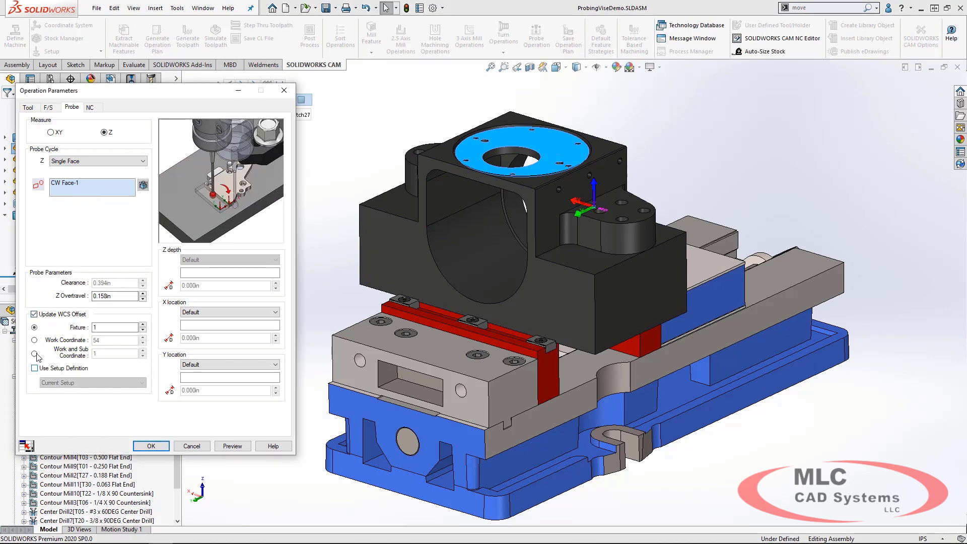
pyautogui.click(35, 340)
pyautogui.click(143, 337)
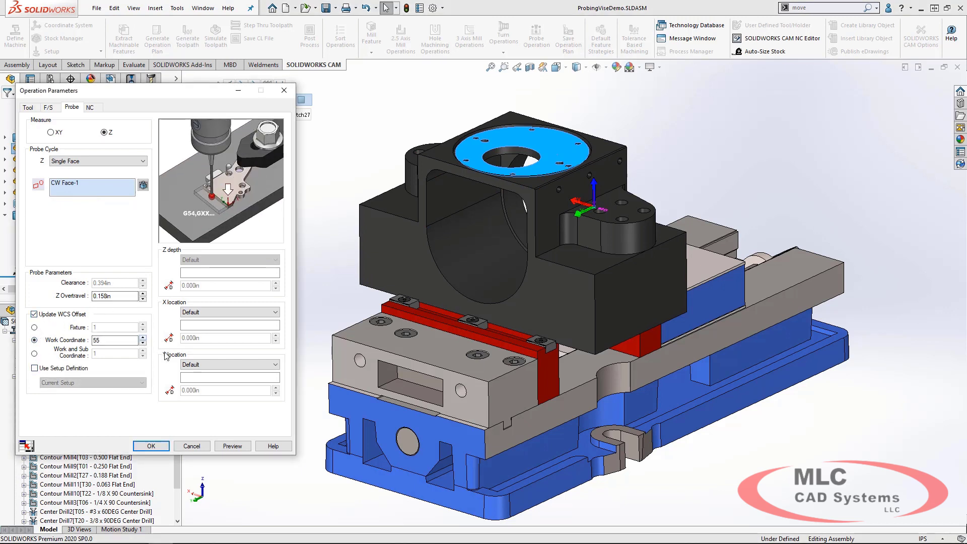
pyautogui.click(151, 445)
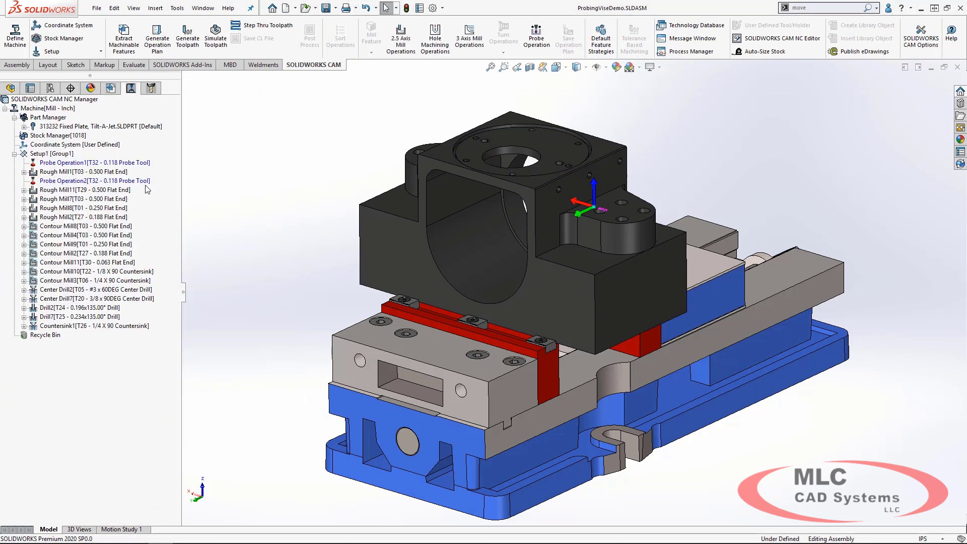
# Review Probe Operation1, then insert a new probing operation after Rough Mill11.
pyautogui.click(62, 162)
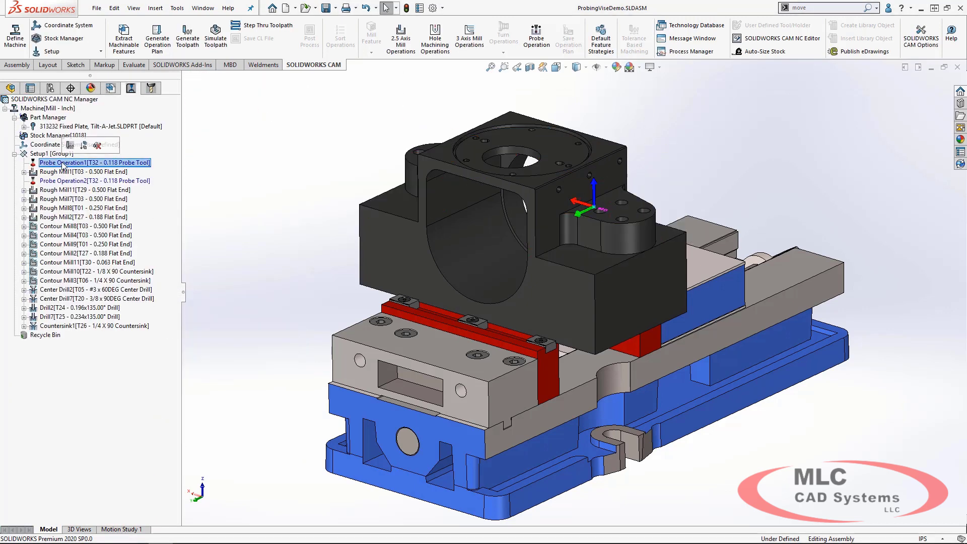
pyautogui.click(70, 191)
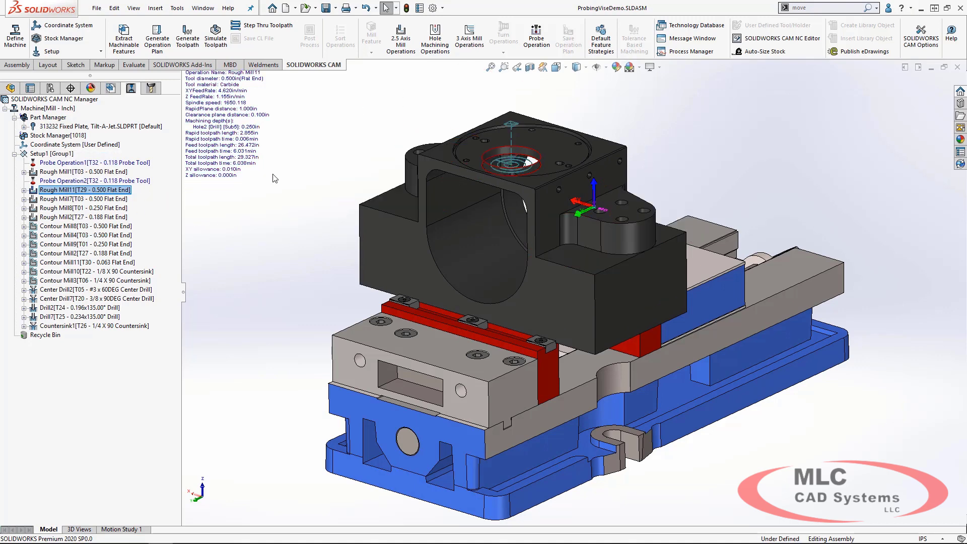
pyautogui.rightClick(101, 190)
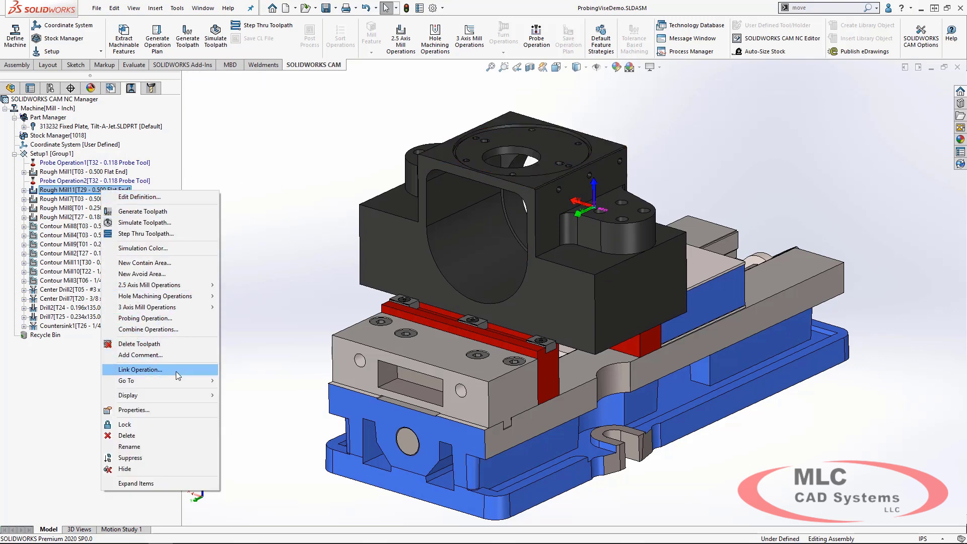
pyautogui.click(178, 317)
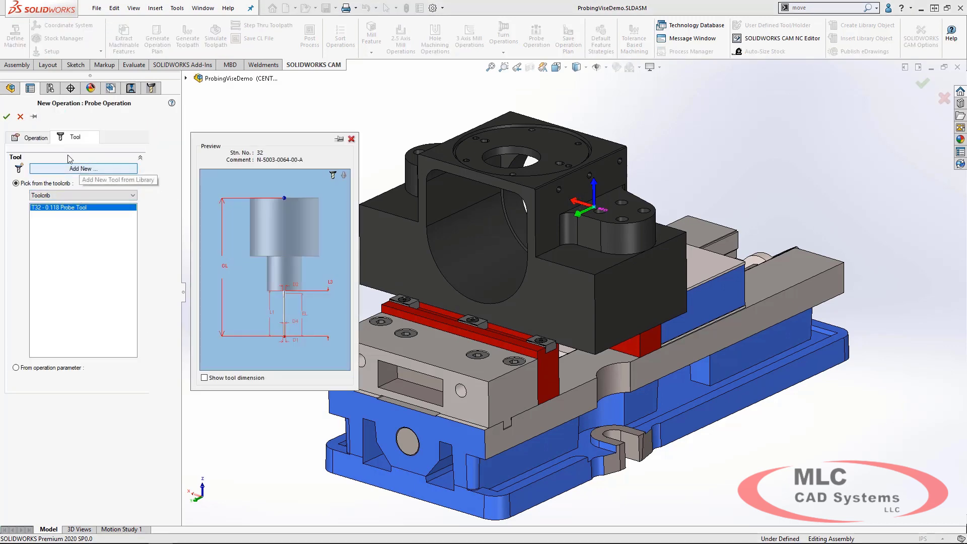
# Probe the bore edge CW Face-2 with a Three Point Bore cycle in X and Y.
pyautogui.click(7, 117)
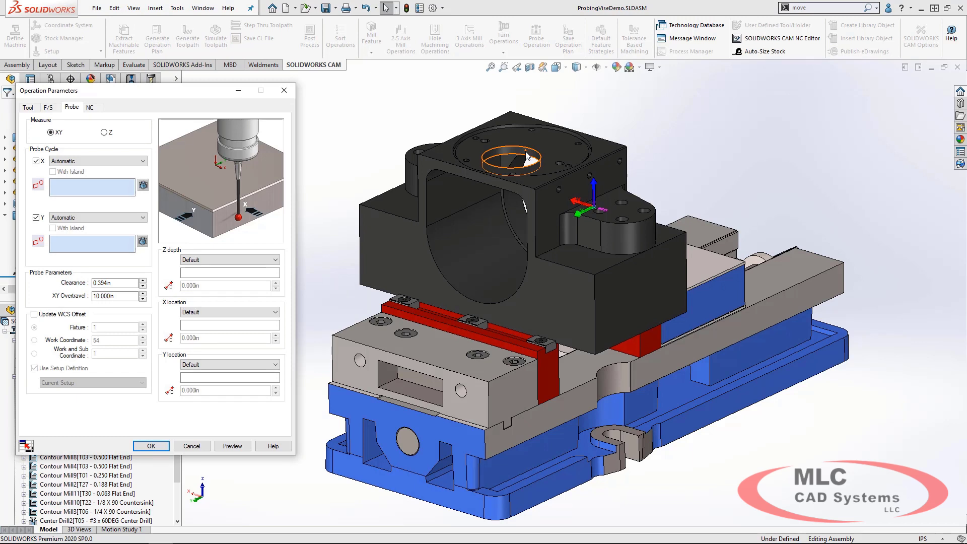
pyautogui.click(528, 157)
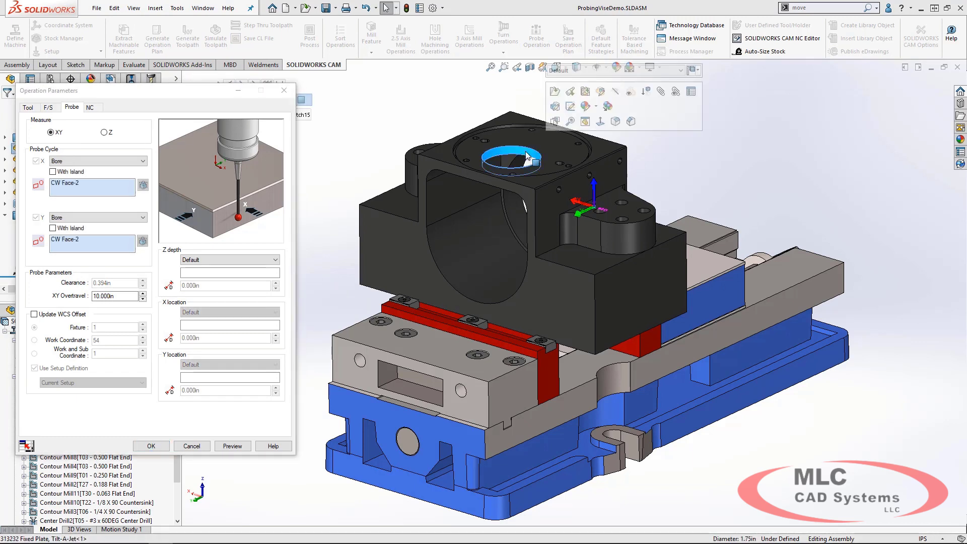
pyautogui.click(91, 161)
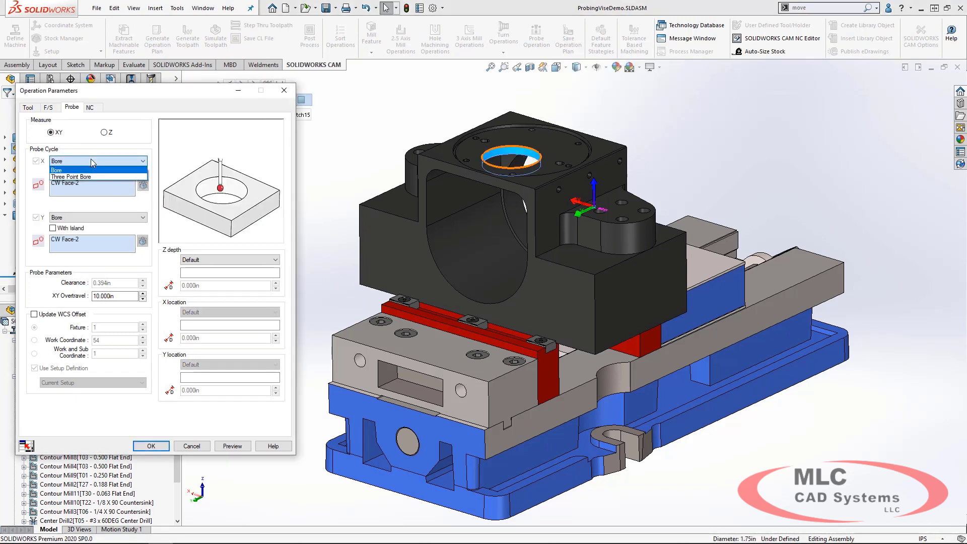
pyautogui.click(65, 177)
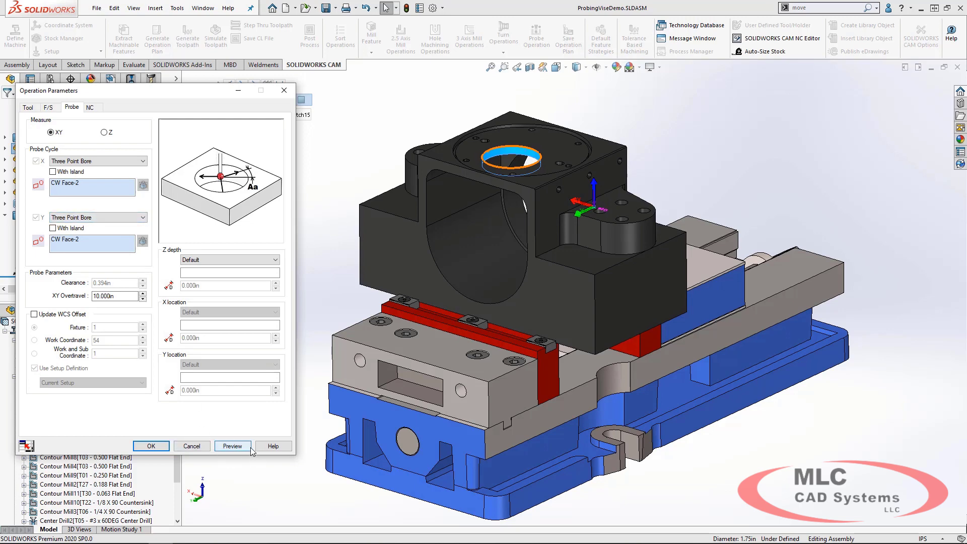
pyautogui.click(151, 446)
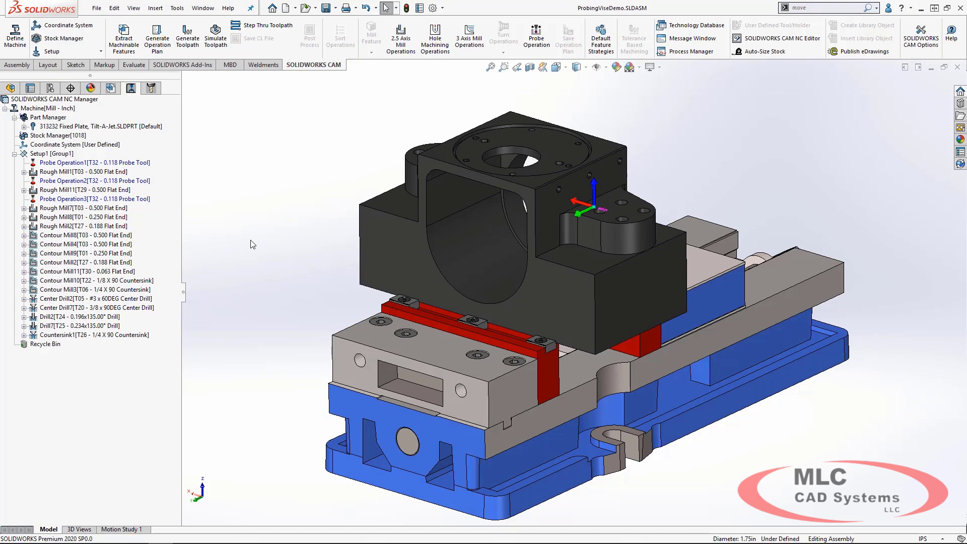
# Regenerate all of Setup1's toolpaths and launch its simulation, stepping by Next Operation.
pyautogui.rightClick(67, 155)
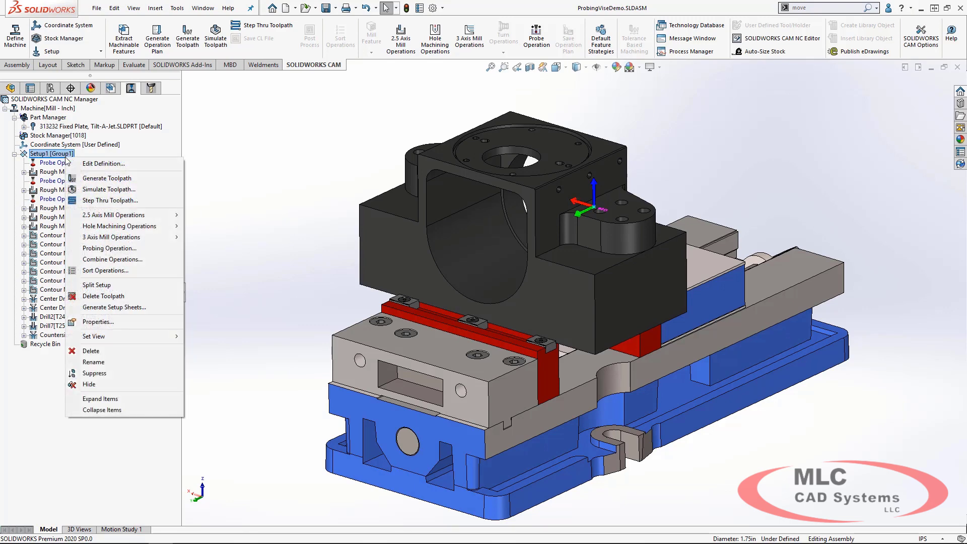
pyautogui.click(116, 179)
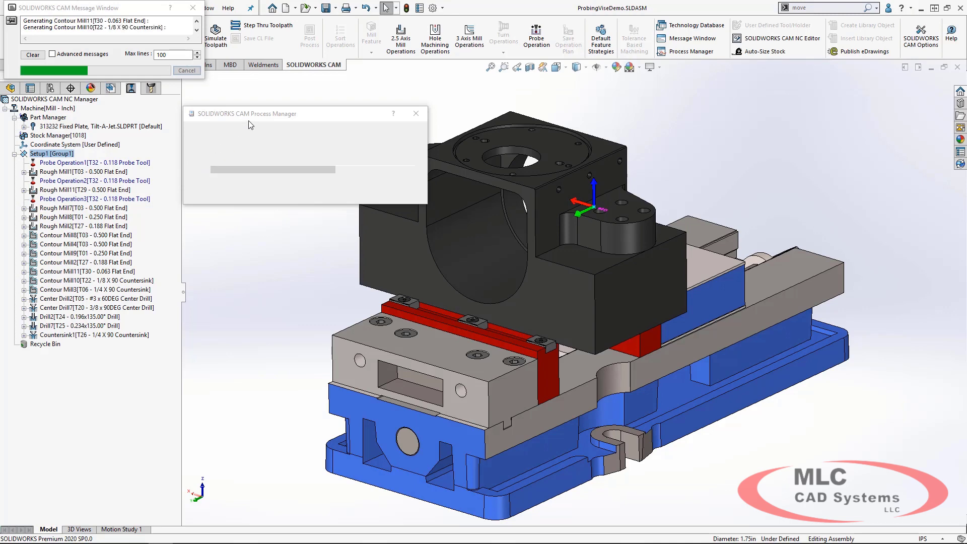
pyautogui.rightClick(53, 156)
pyautogui.click(98, 189)
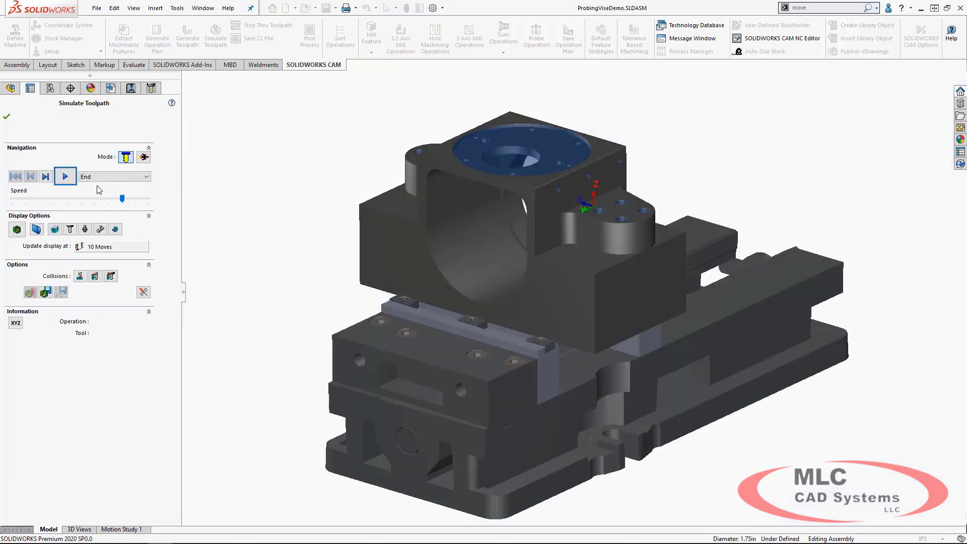
pyautogui.click(115, 178)
# Step the simulation by Next Operation, running Probe Operation1 and Rough Mill1 at varied speeds.
pyautogui.click(109, 209)
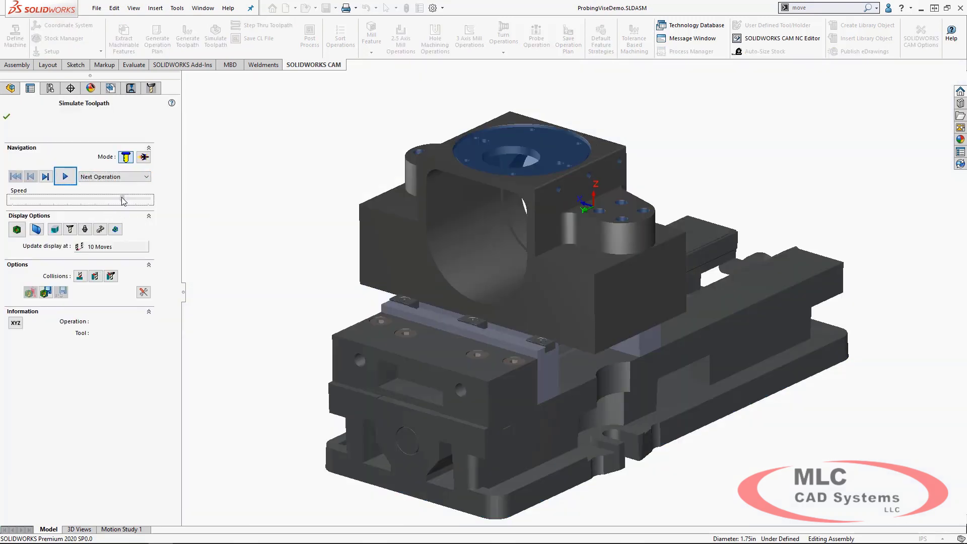
pyautogui.moveTo(122, 199); pyautogui.dragTo(111, 199)
pyautogui.click(66, 177)
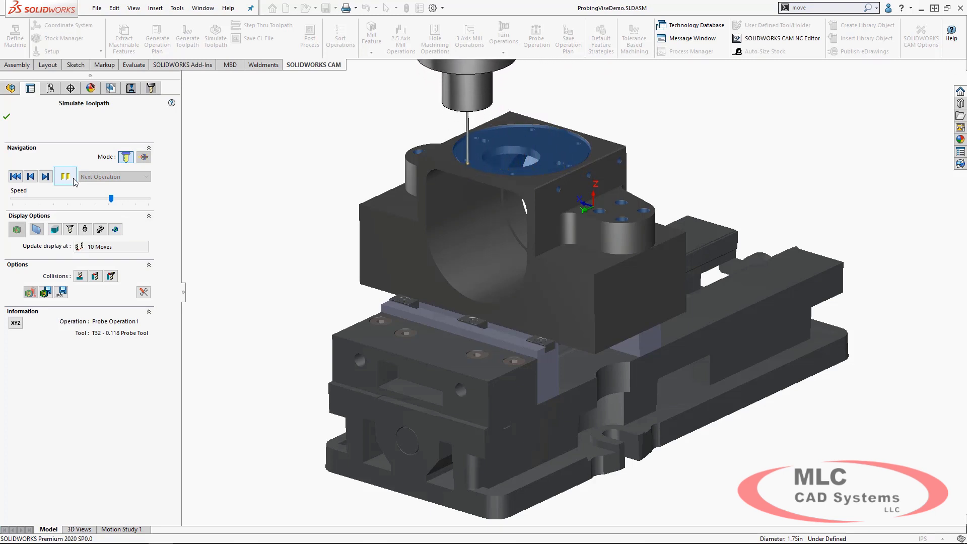
pyautogui.moveTo(112, 199); pyautogui.dragTo(153, 202)
pyautogui.click(66, 178)
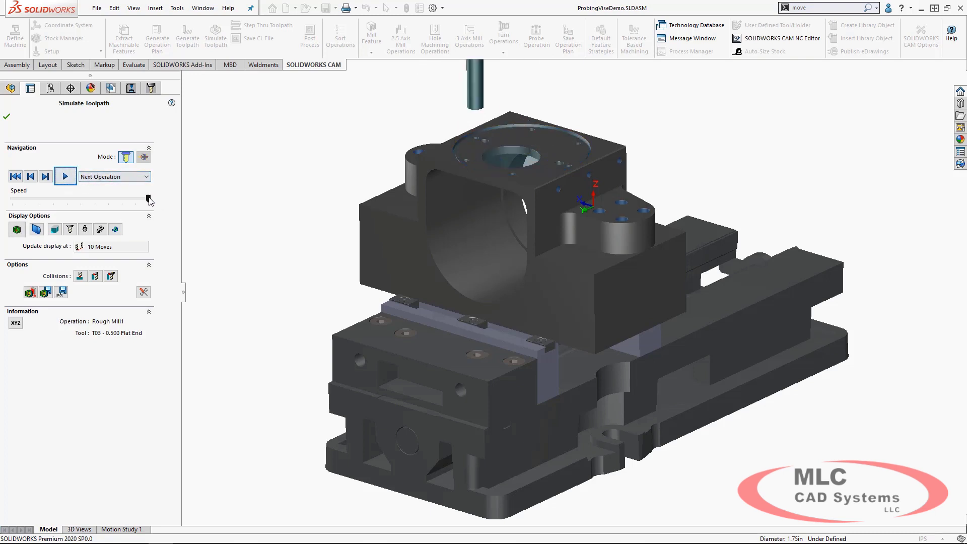
# At medium speed, run Probe Operation2, Rough Mill11 and Probe Operation3, then close the simulation.
pyautogui.moveTo(148, 199); pyautogui.dragTo(111, 200)
pyautogui.click(66, 177)
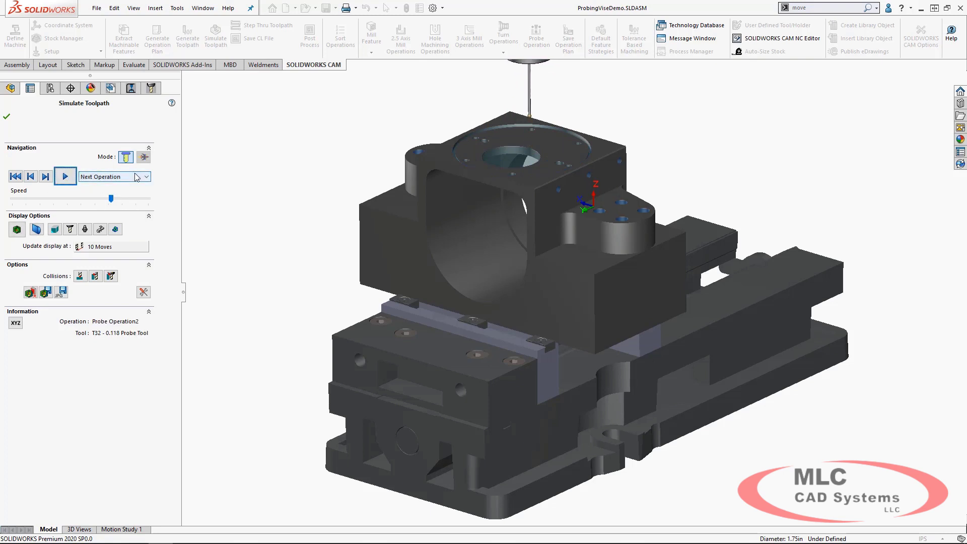
pyautogui.click(136, 178)
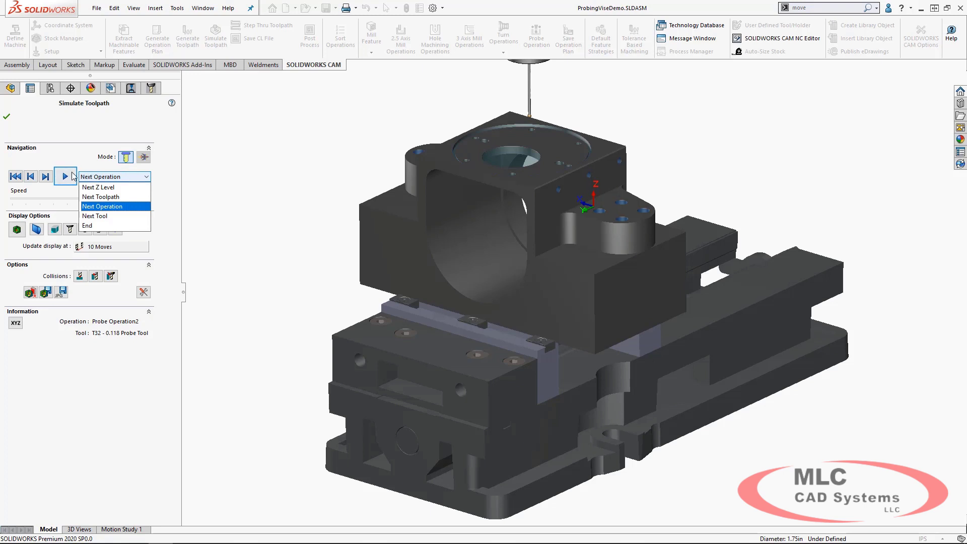
pyautogui.click(66, 177)
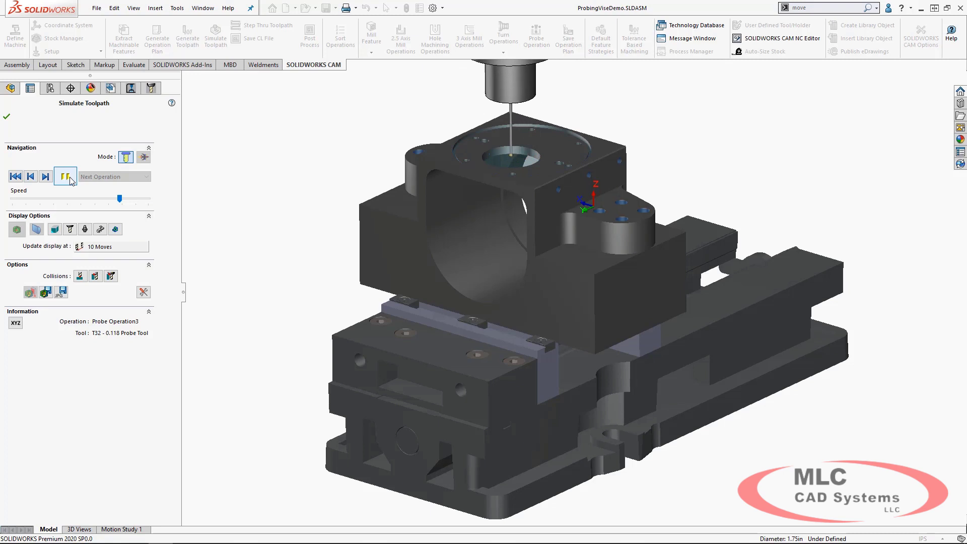
pyautogui.click(66, 177)
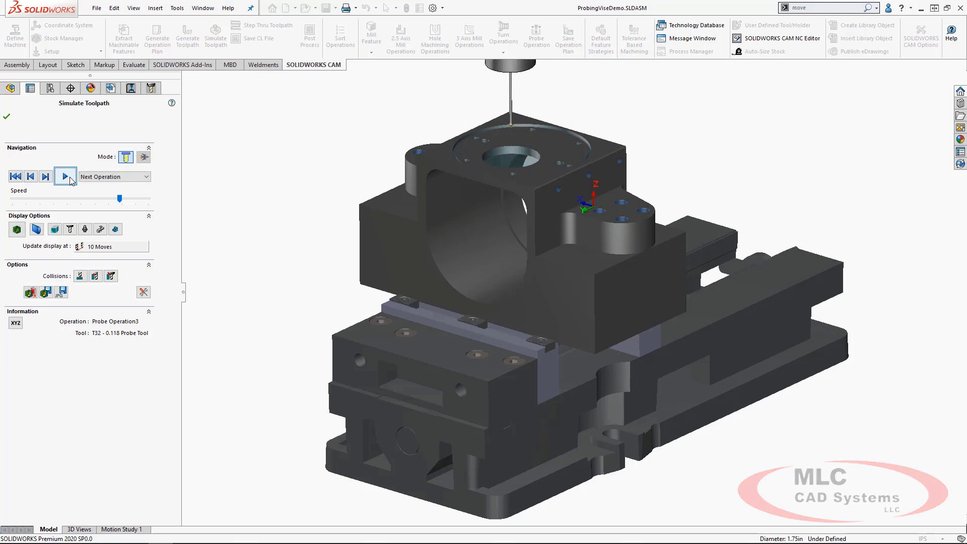
pyautogui.click(7, 117)
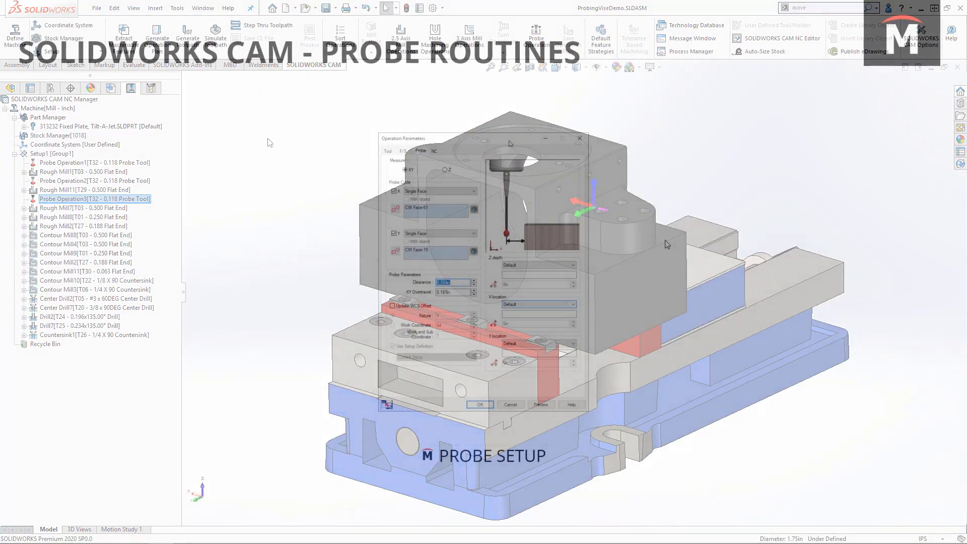